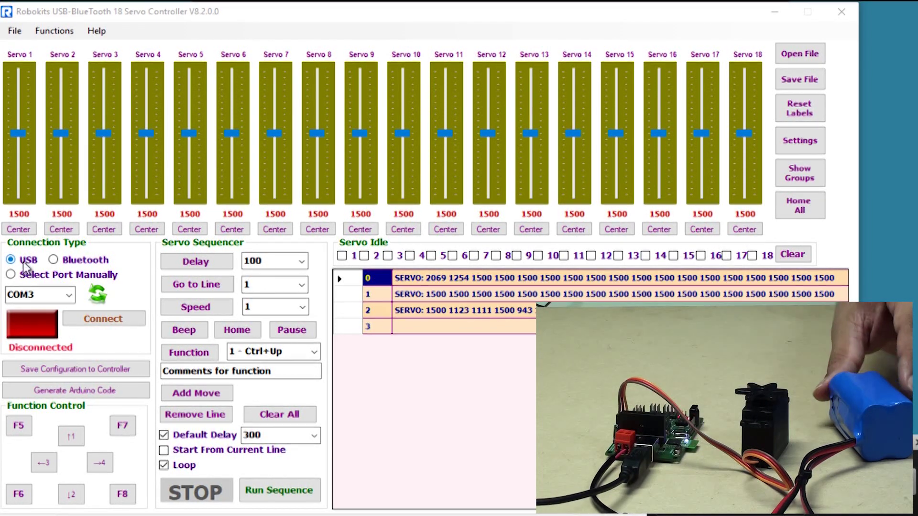
# - Connect to the servo controller over USB on COM3 and move the Servo 1 slider to test the motor
pyautogui.click(105, 316)
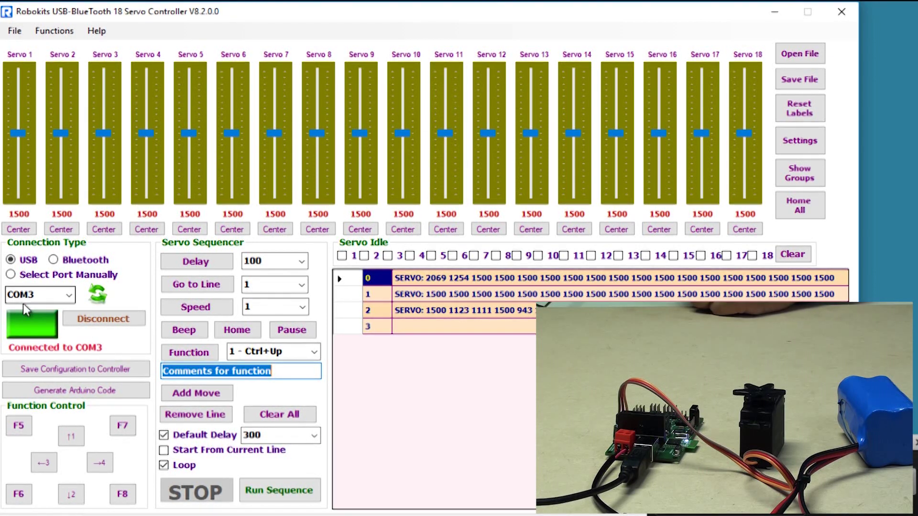
pyautogui.click(19, 131)
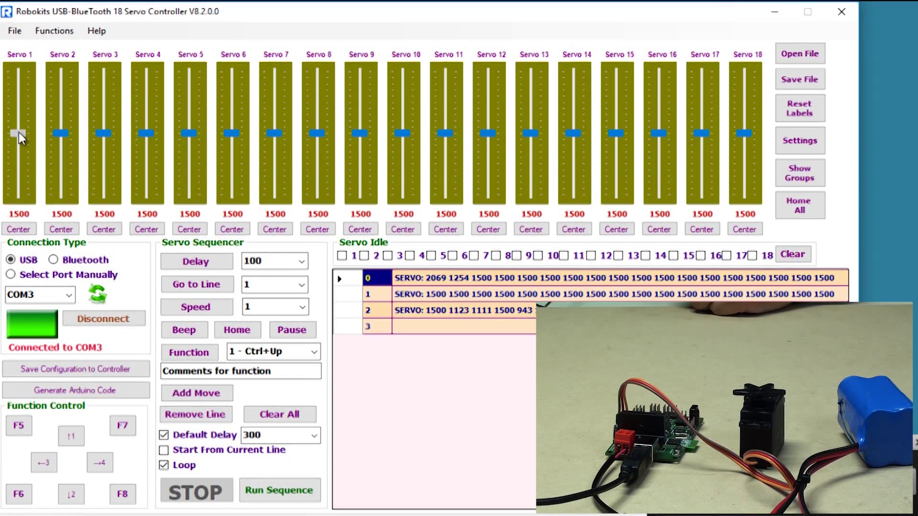
pyautogui.moveTo(18, 132)
pyautogui.mouseDown()
pyautogui.moveTo(16, 198)
pyautogui.moveTo(23, 71)
pyautogui.moveTo(15, 162)
pyautogui.moveTo(24, 101)
pyautogui.moveTo(24, 148)
pyautogui.moveTo(18, 90)
pyautogui.moveTo(21, 150)
pyautogui.moveTo(25, 92)
pyautogui.moveTo(30, 135)
pyautogui.moveTo(29, 127)
pyautogui.mouseUp()
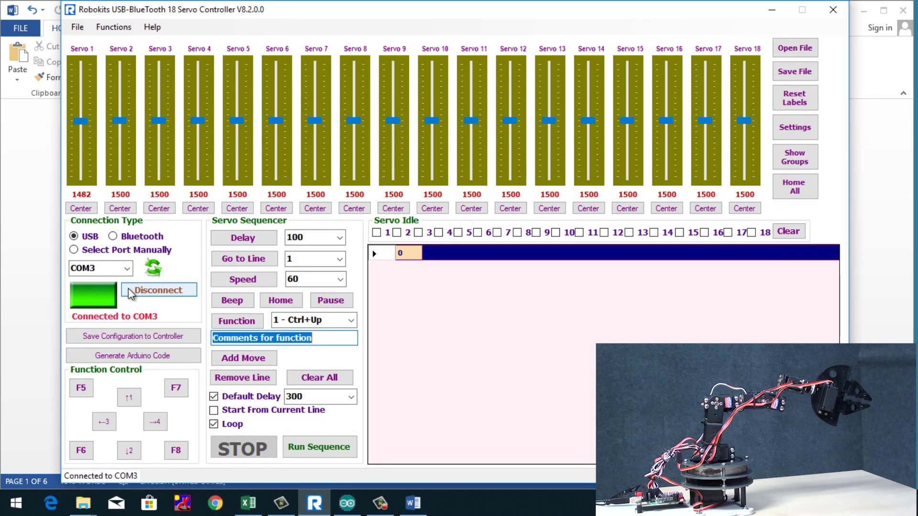
# - Test the robot arm's joints by moving the sliders of Servos 1 to 6, recentering Servo 1 along the way
pyautogui.moveTo(85, 120); pyautogui.dragTo(155, 122)
pyautogui.click(81, 208)
pyautogui.click(154, 121)
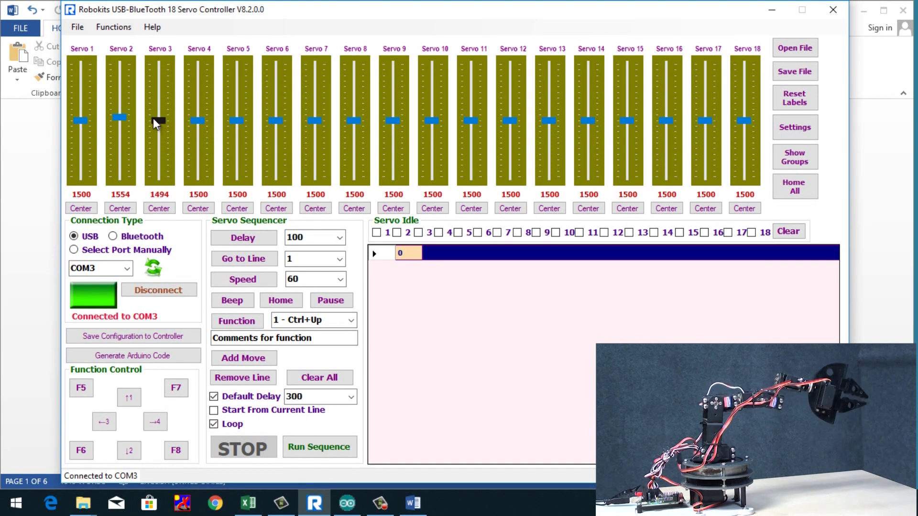
pyautogui.moveTo(201, 105); pyautogui.dragTo(200, 125)
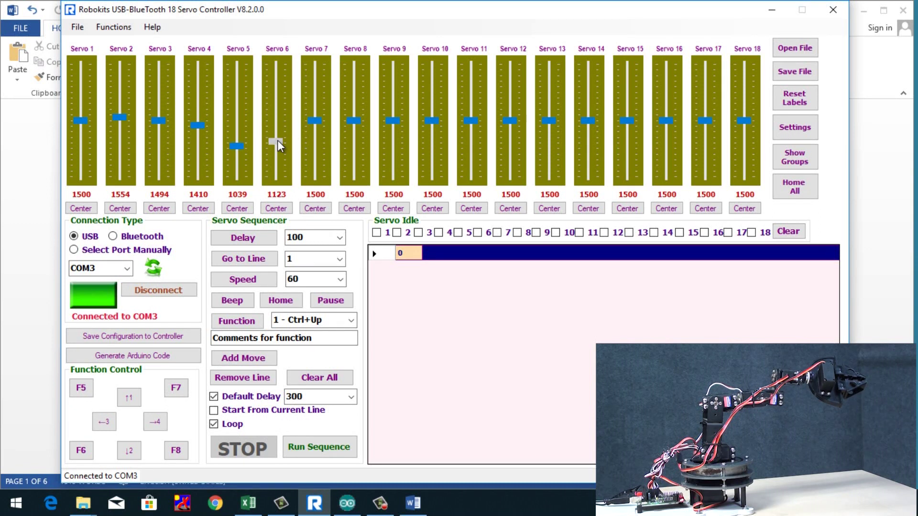
pyautogui.moveTo(278, 134)
pyautogui.mouseDown()
pyautogui.moveTo(278, 105)
pyautogui.moveTo(276, 116)
pyautogui.mouseUp()
# - Center the servos of the robot arm at 1500
pyautogui.click(249, 206)
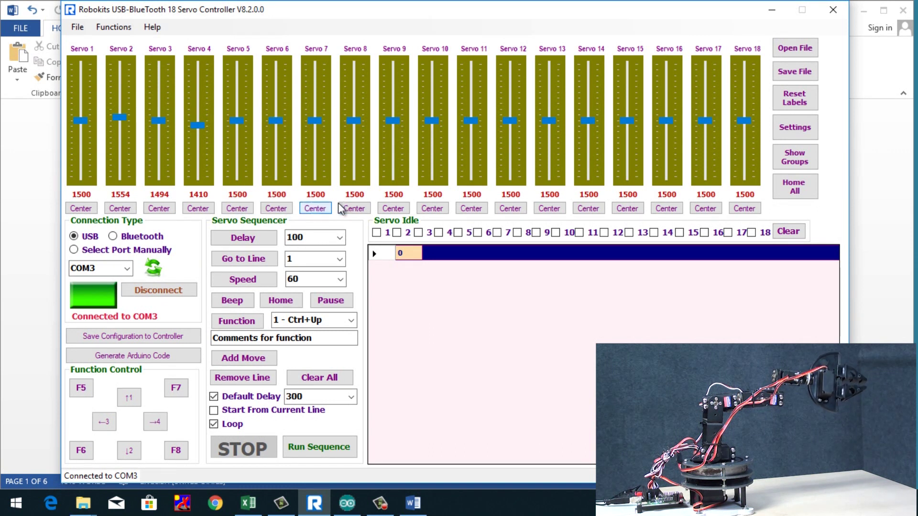
pyautogui.click(201, 210)
pyautogui.click(159, 209)
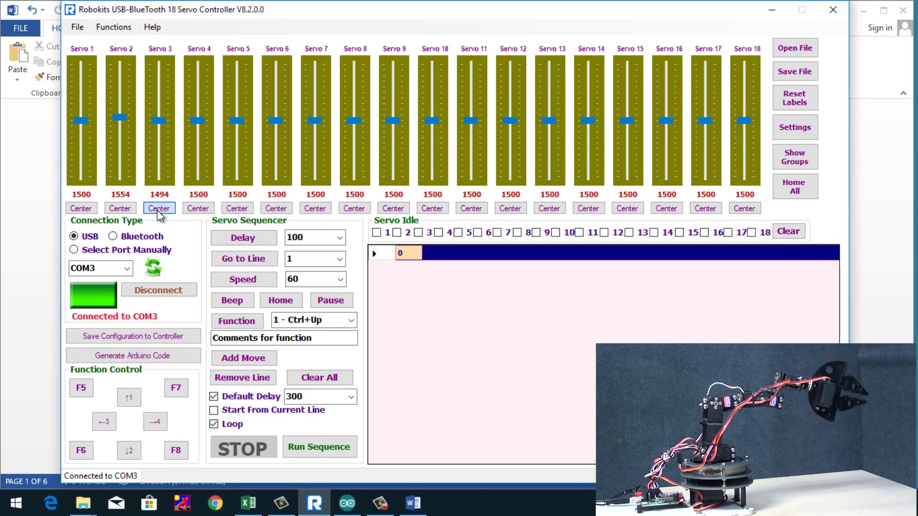
pyautogui.click(119, 208)
pyautogui.click(80, 208)
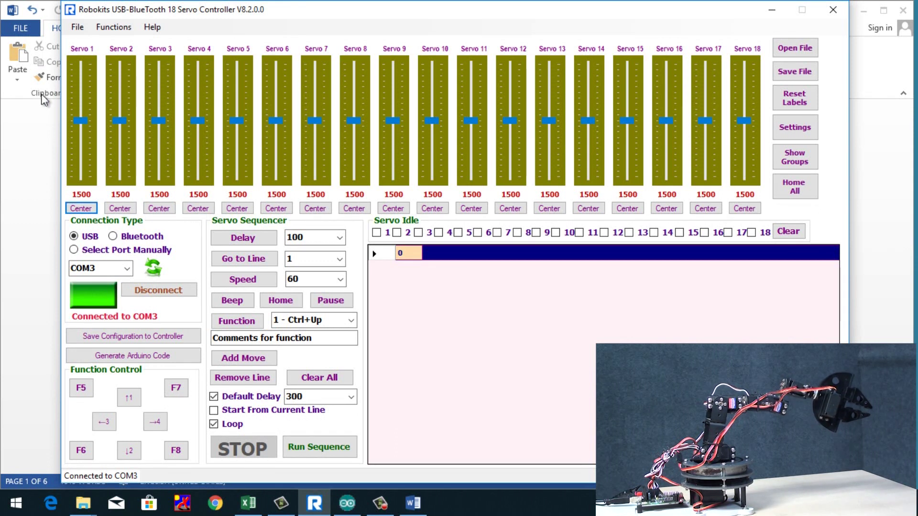
# - Pose the arm with Servo 1 at 1123, Servo 2 at 1219, Servo 5 at 644 and Servo 6 at 859, and add the move
pyautogui.moveTo(80, 123); pyautogui.dragTo(119, 136)
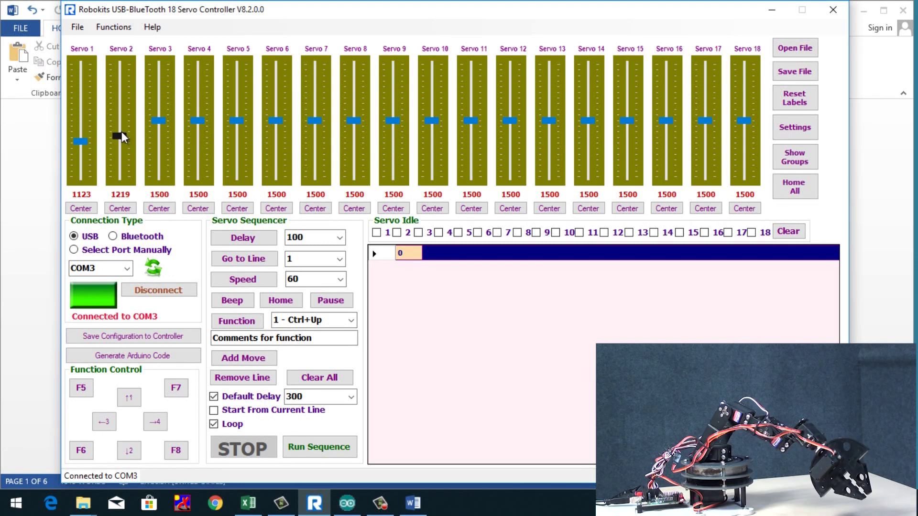
pyautogui.moveTo(235, 125); pyautogui.dragTo(235, 169)
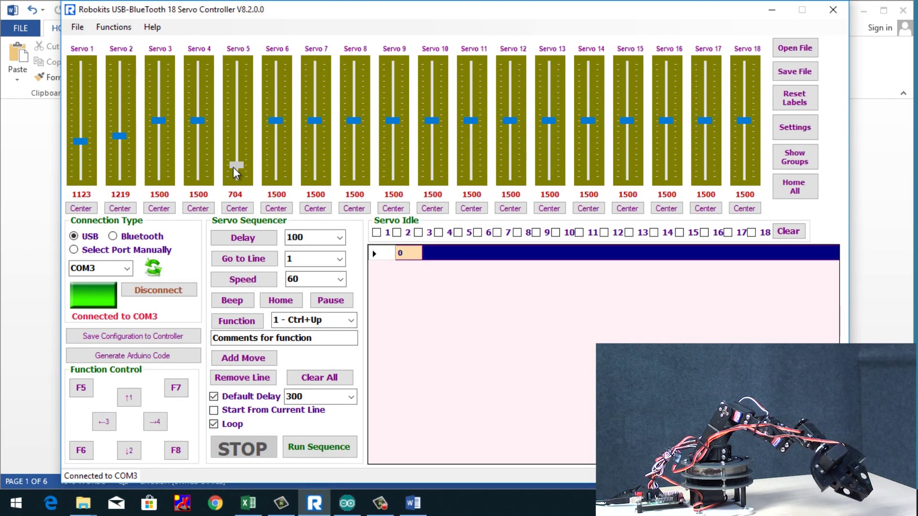
pyautogui.moveTo(233, 167); pyautogui.dragTo(234, 169)
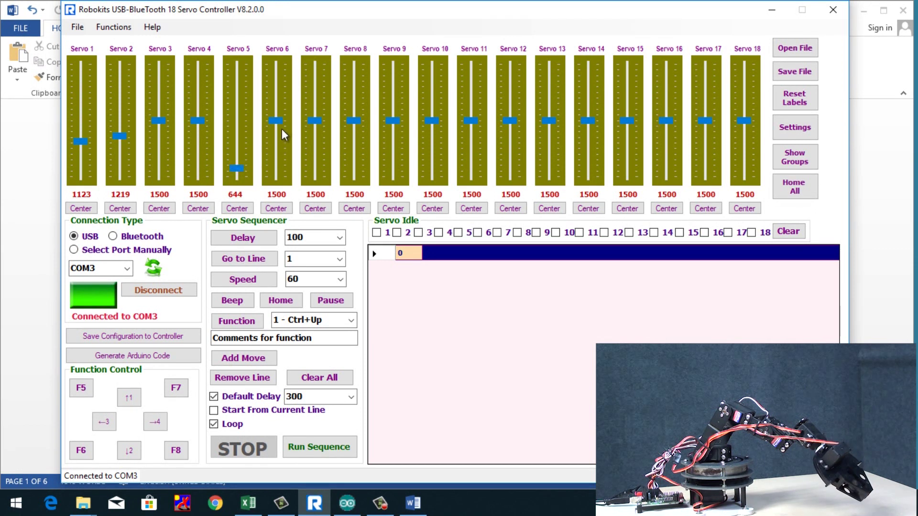
pyautogui.moveTo(279, 116); pyautogui.dragTo(279, 100)
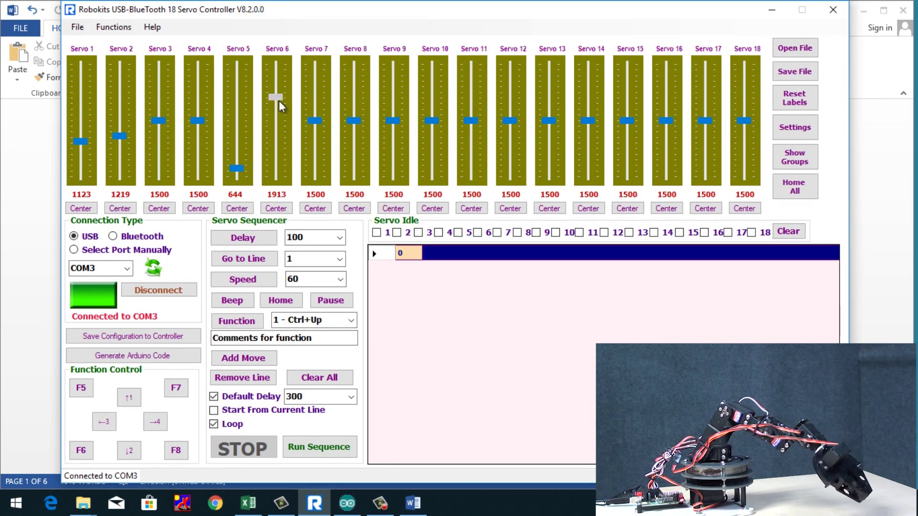
pyautogui.moveTo(279, 135); pyautogui.dragTo(276, 153)
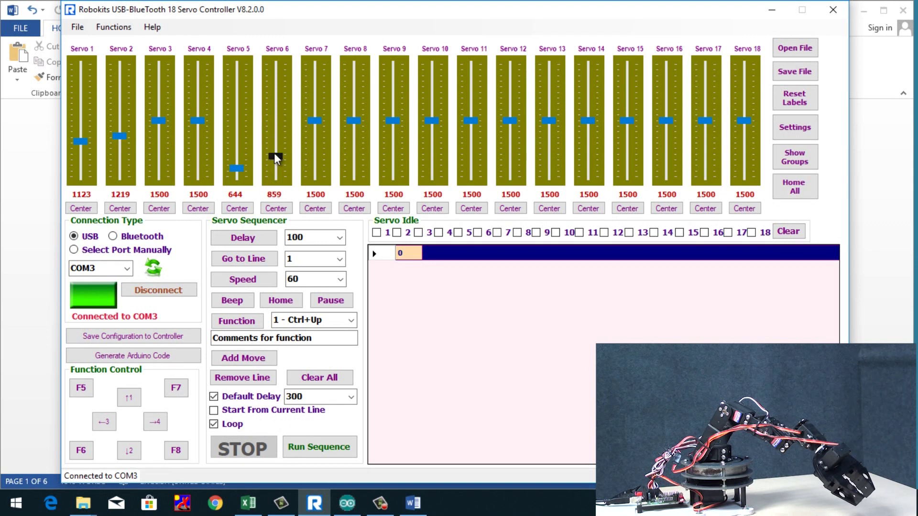
pyautogui.click(253, 363)
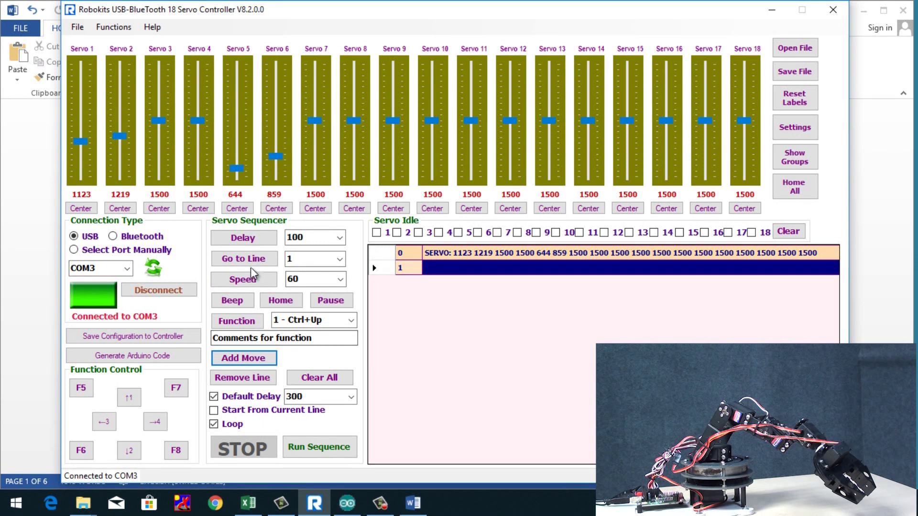
# - Set Servo 6 to 1422 and Servo 5 to 1398, center Servos 1 and 2, and add this pose as the second move
pyautogui.moveTo(276, 160); pyautogui.dragTo(276, 96)
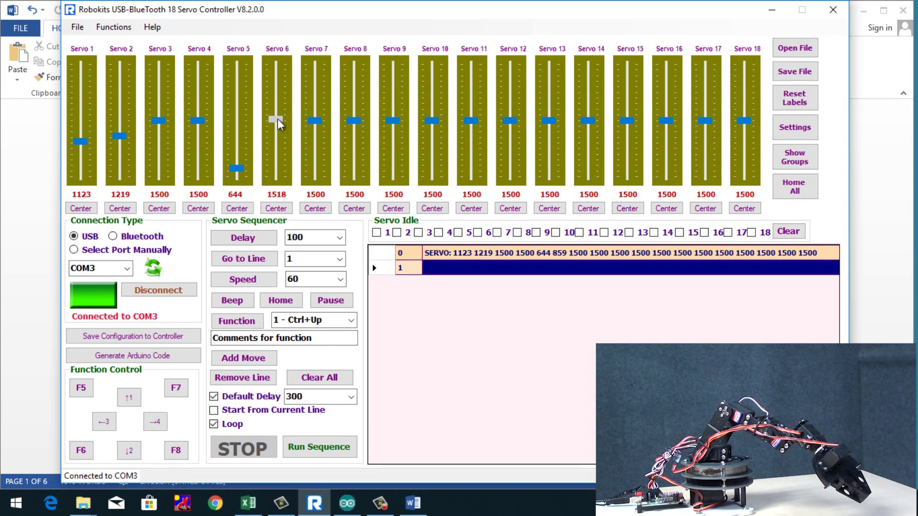
pyautogui.moveTo(280, 126); pyautogui.dragTo(281, 129)
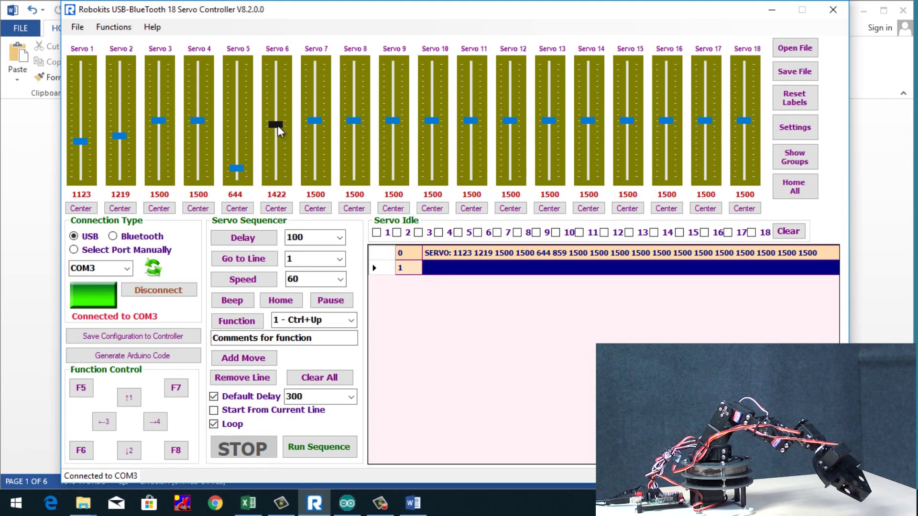
pyautogui.click(240, 159)
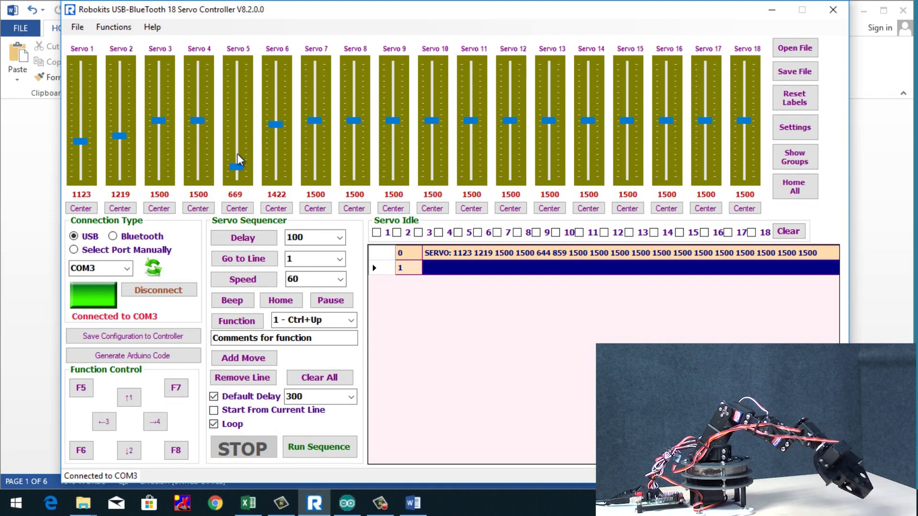
pyautogui.moveTo(241, 172); pyautogui.dragTo(239, 131)
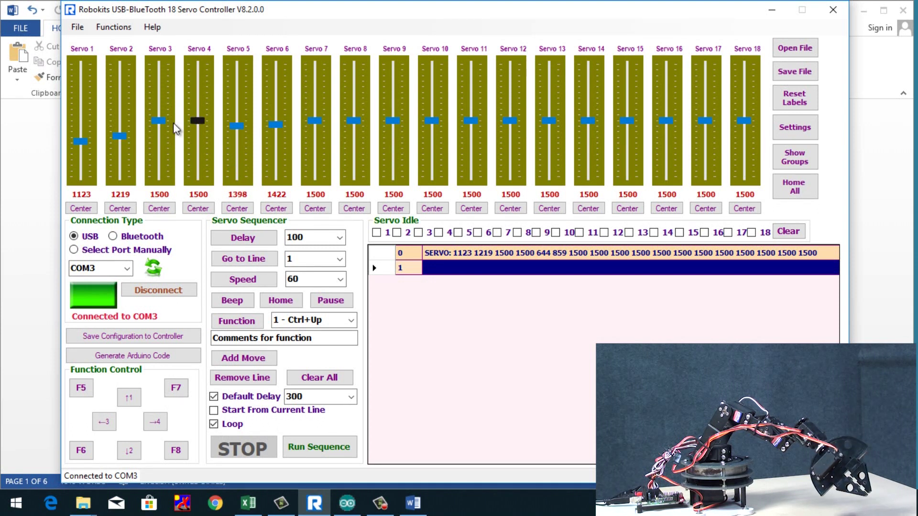
pyautogui.click(81, 209)
pyautogui.click(120, 208)
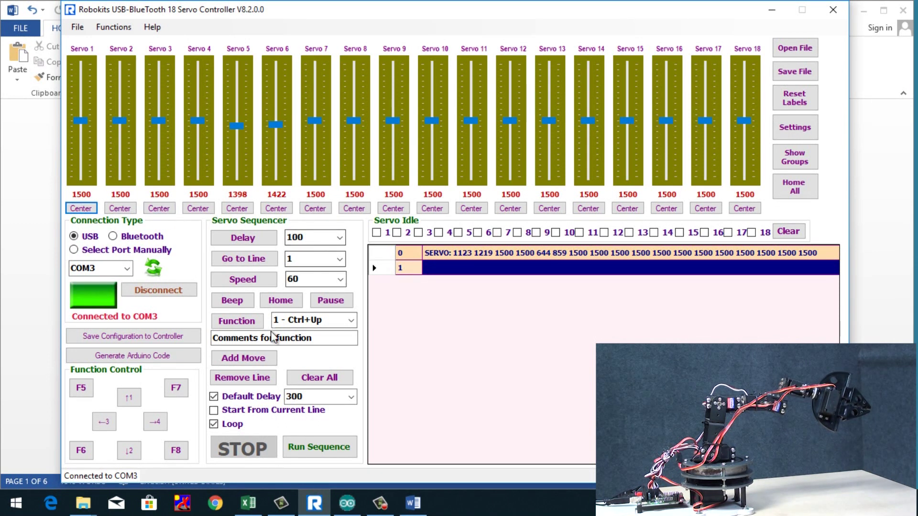
pyautogui.click(252, 361)
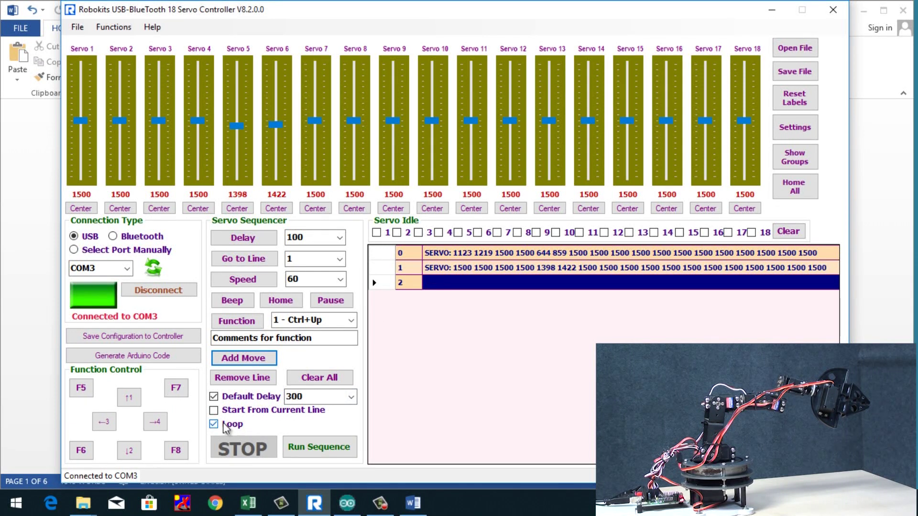
# - Run the looped two-move sequence on the arm and stop it
pyautogui.click(314, 447)
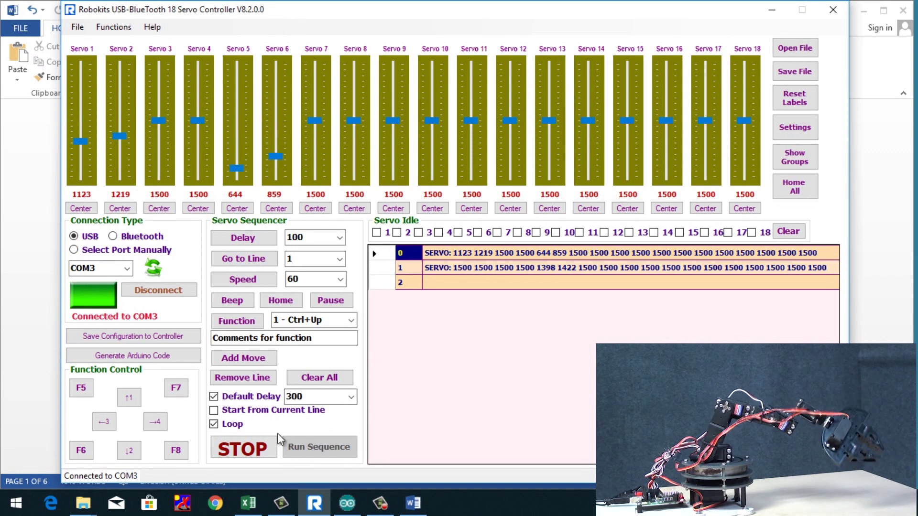
pyautogui.click(261, 453)
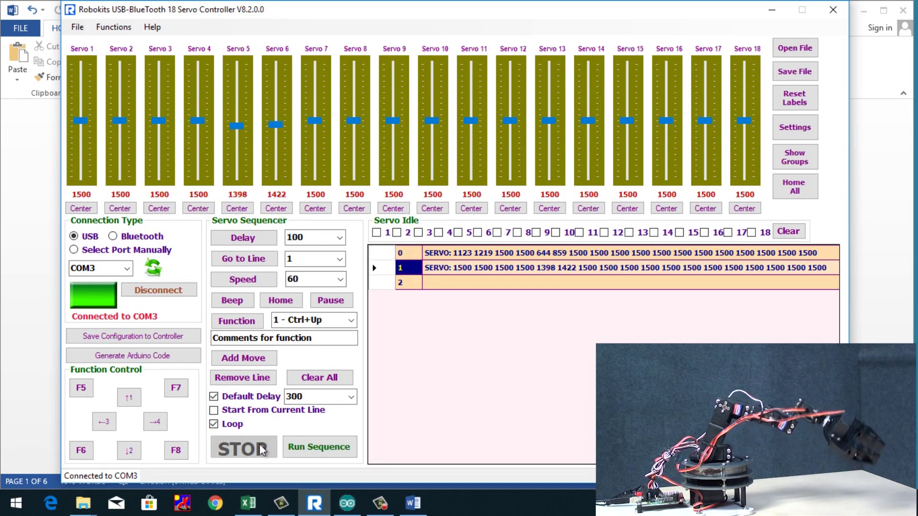
# - Insert a delay of 100 between the two moves and choose 500 as the delay value
pyautogui.click(241, 243)
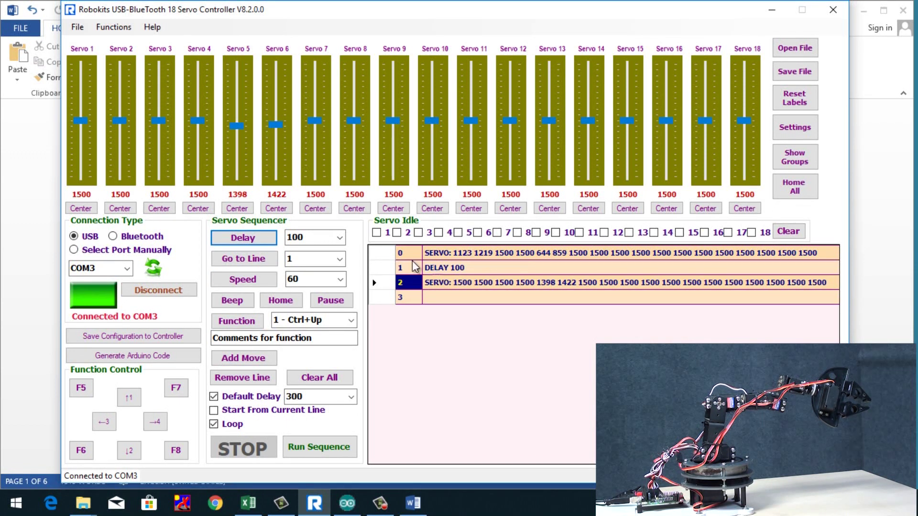
pyautogui.click(339, 238)
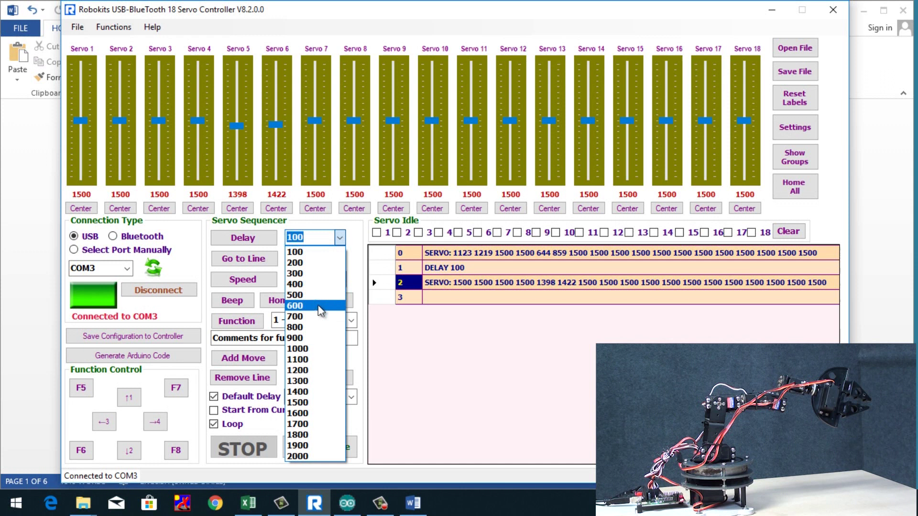
pyautogui.click(315, 301)
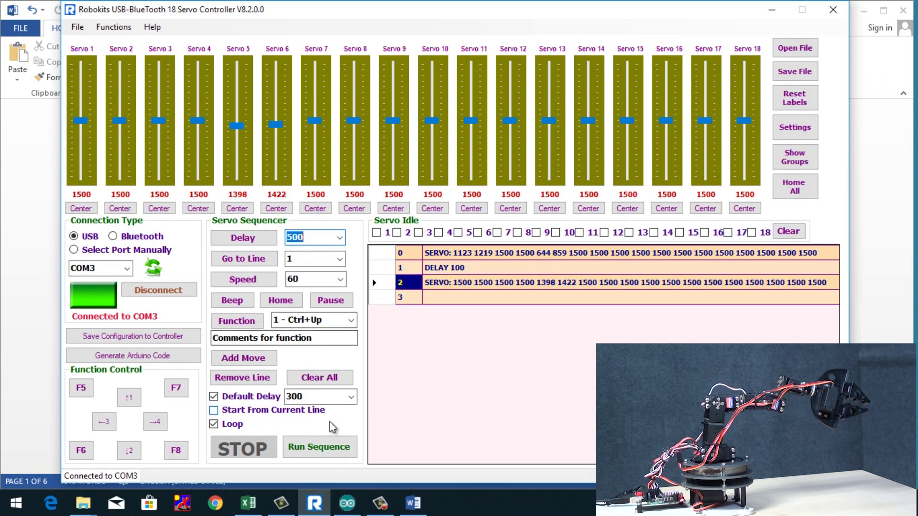
# - Play the sequence again with the delay line included, and stop the playback
pyautogui.click(333, 448)
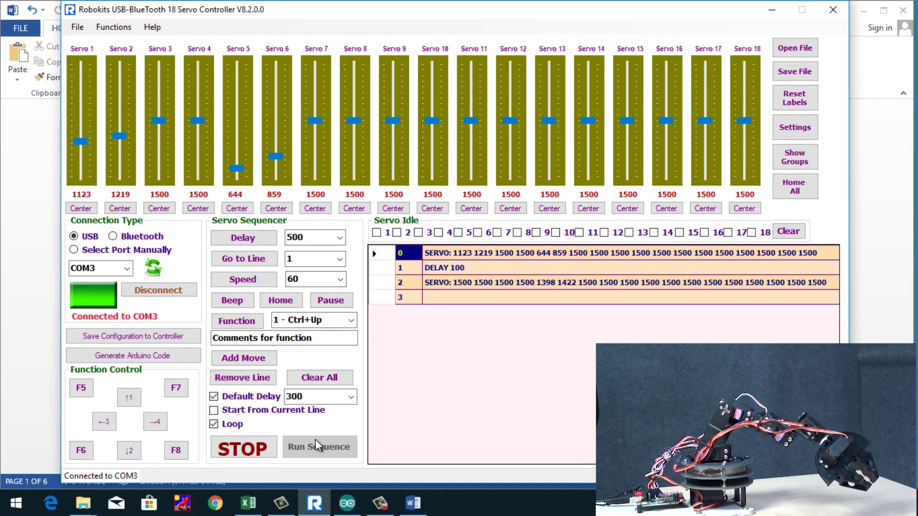
pyautogui.click(242, 448)
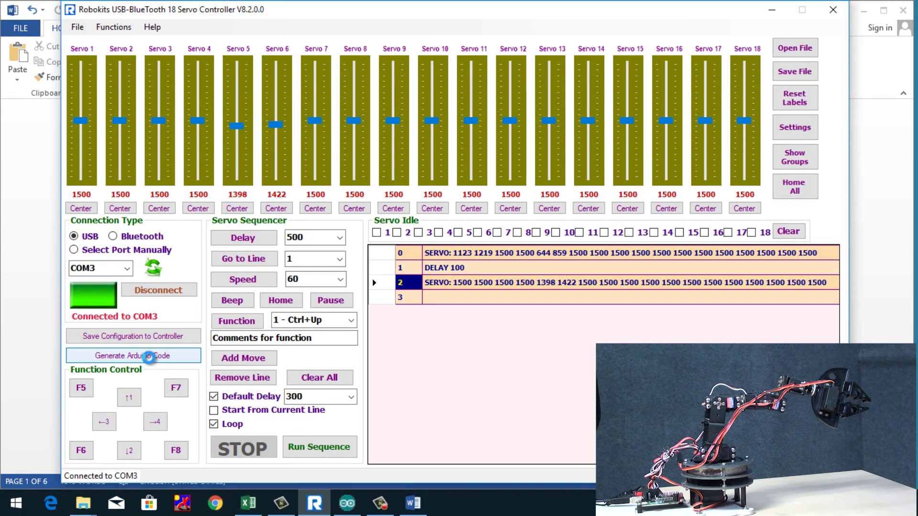
# - Generate Arduino code from the sequence, agreeing to disconnect the connected device
pyautogui.click(149, 356)
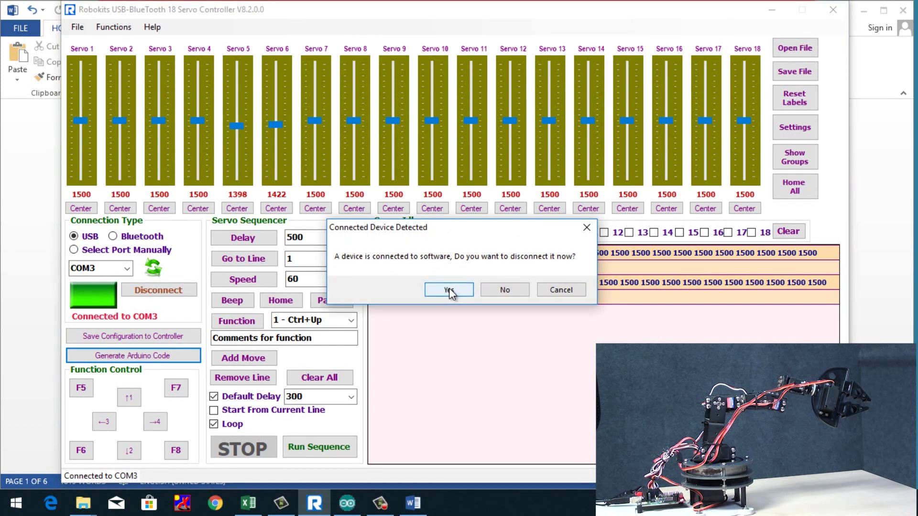
pyautogui.click(449, 292)
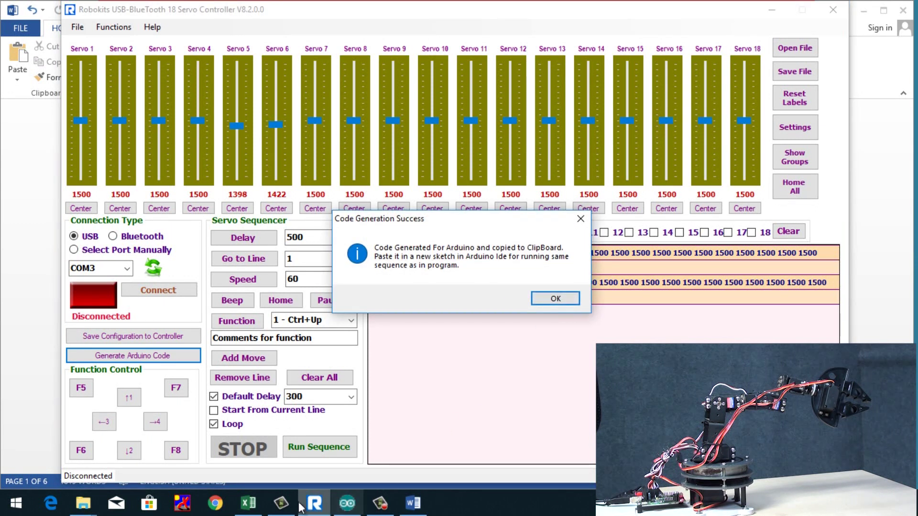
# - Switch to the Arduino IDE, create a new sketch, close the old one, and replace the default code with the generated code
pyautogui.click(347, 505)
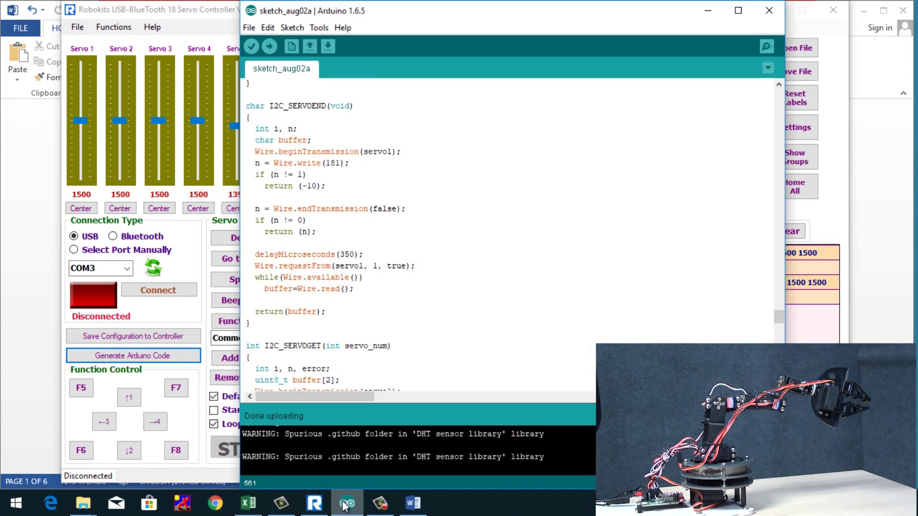
pyautogui.click(249, 27)
pyautogui.click(259, 43)
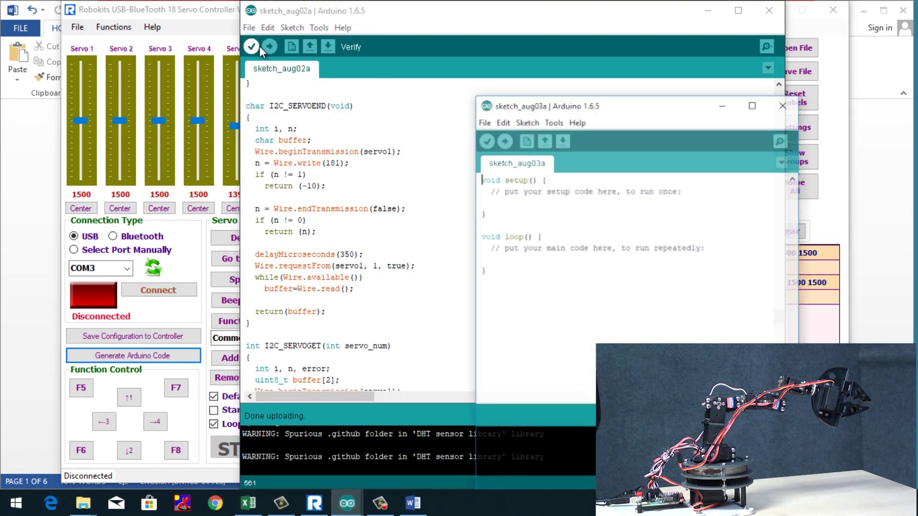
pyautogui.click(768, 11)
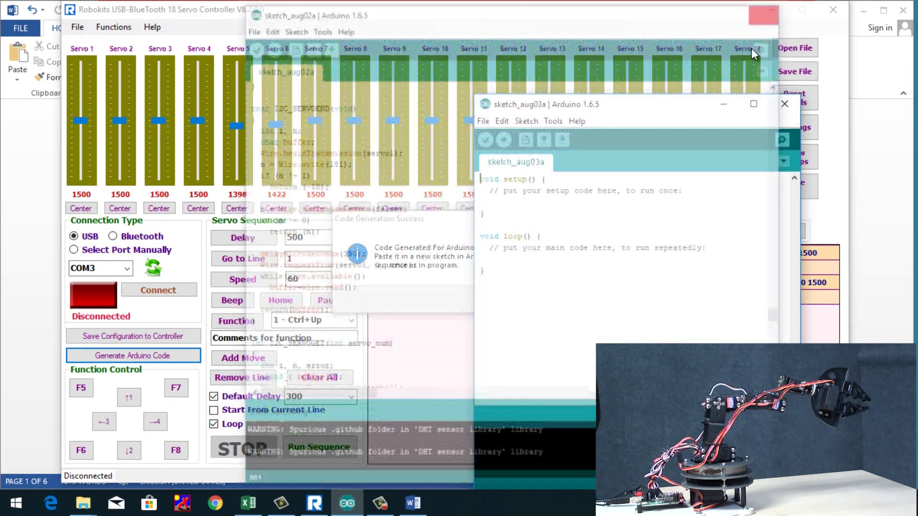
pyautogui.click(754, 105)
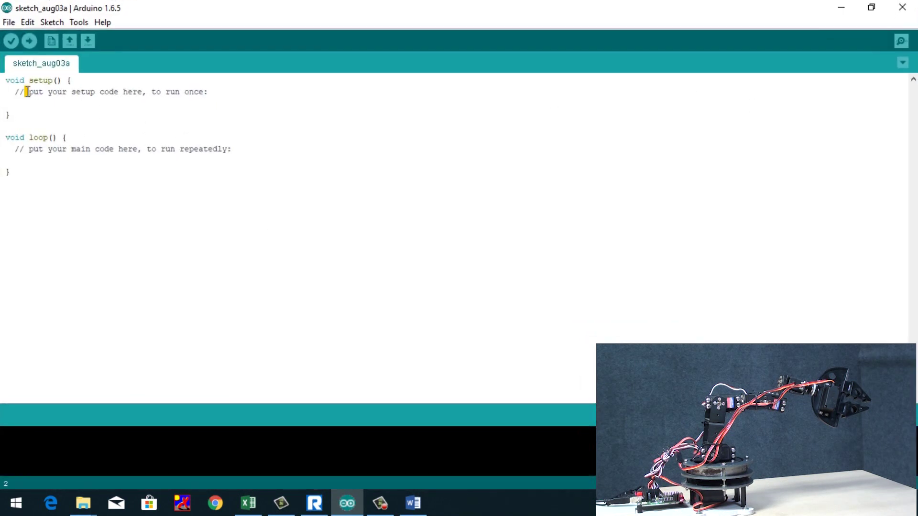
pyautogui.hotkey('ctrl', 'a')
pyautogui.hotkey('ctrl', 'v')
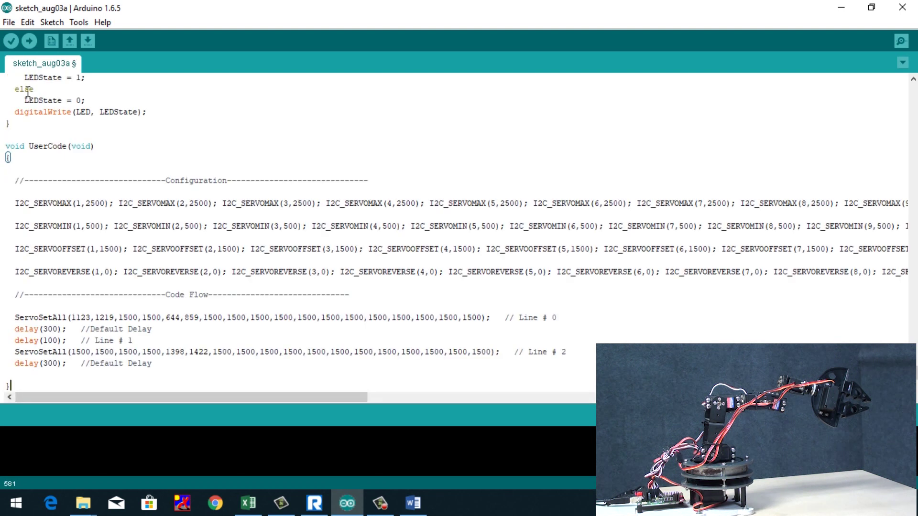
# - Check the board and port settings for the sketch
pyautogui.click(81, 23)
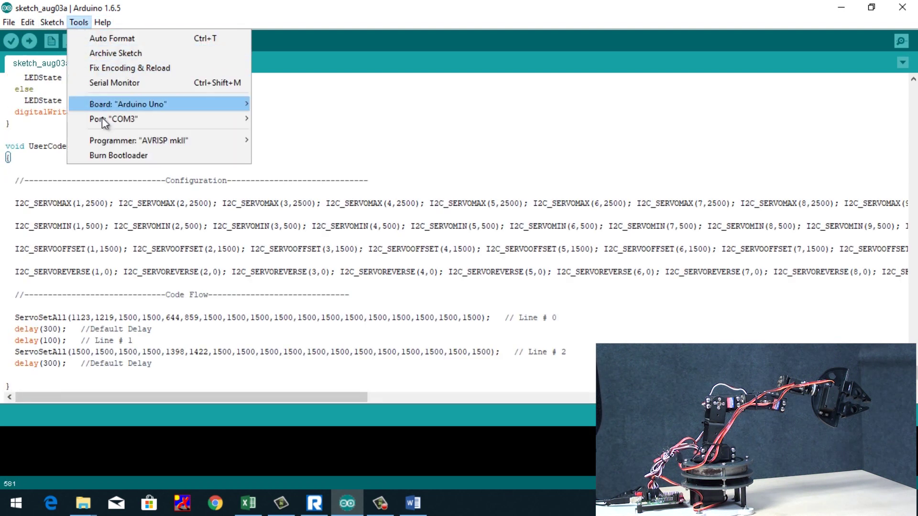
pyautogui.moveTo(103, 123)
pyautogui.moveTo(124, 104)
pyautogui.click(324, 76)
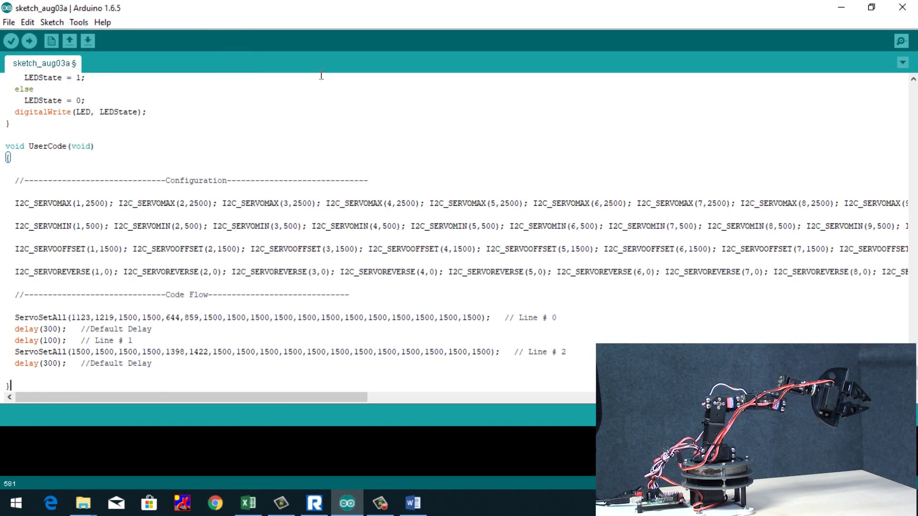
# - Upload the sketch to the board, saving it on the Desktop as sketch_aug03a
pyautogui.click(28, 42)
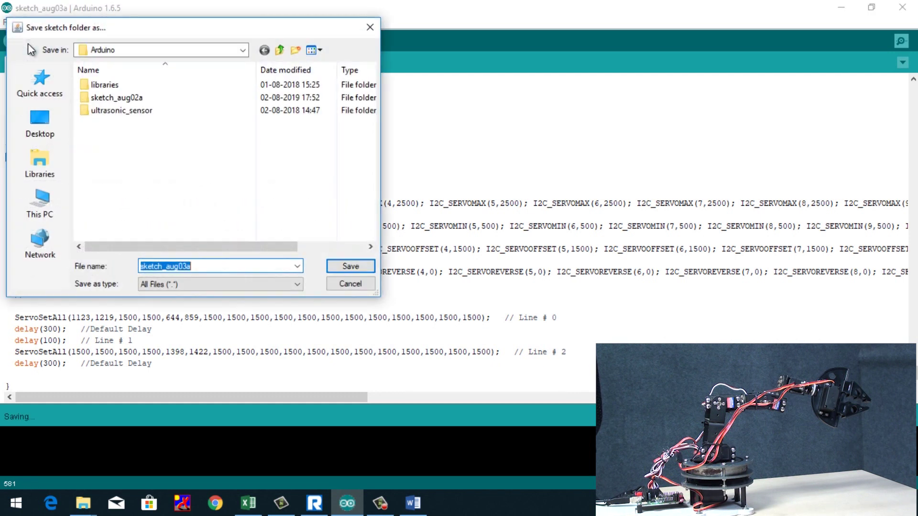
pyautogui.click(48, 123)
pyautogui.click(351, 267)
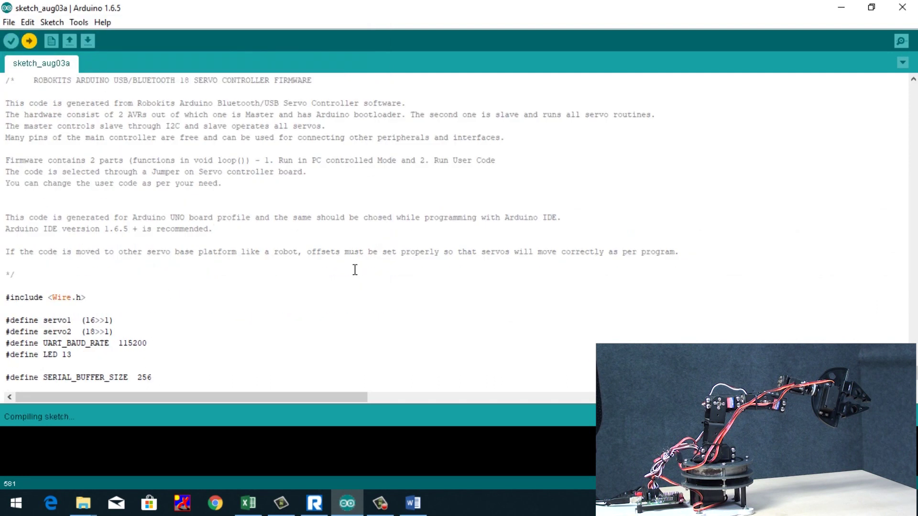